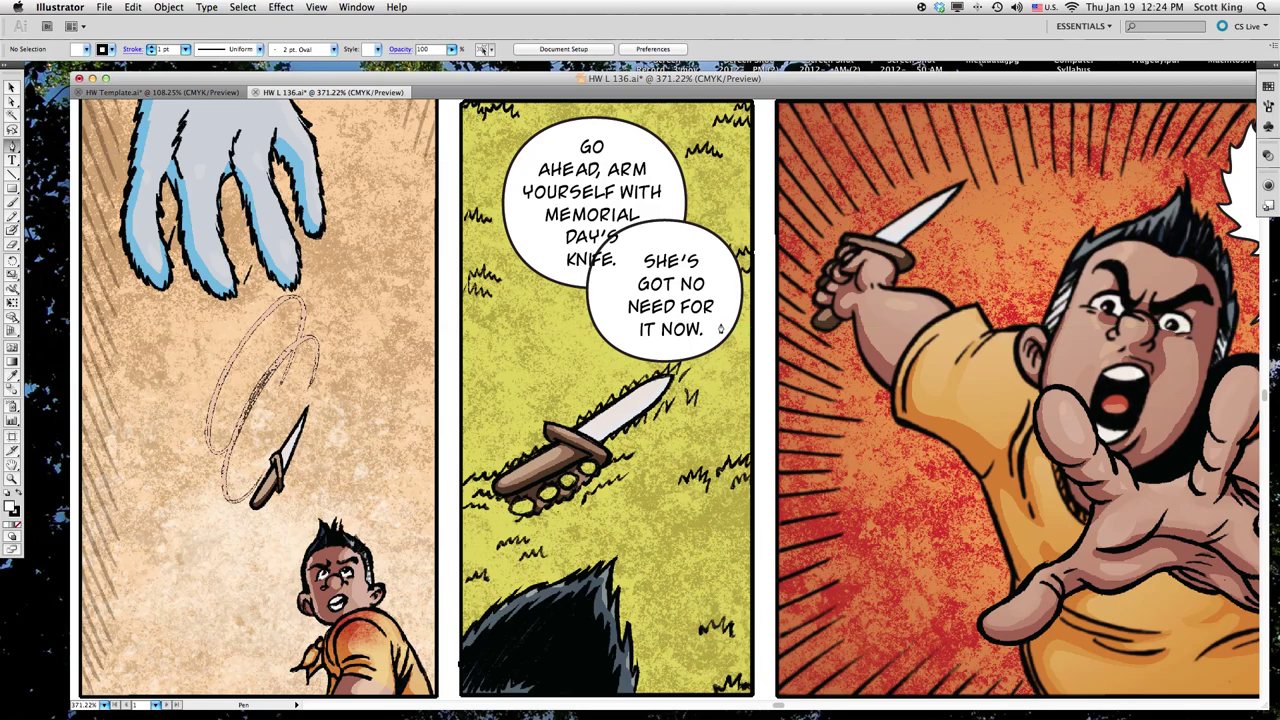
Pen-draw a curved white tail from the lower balloon's edge down toward the knife.
{"action": "left_click_drag", "start_coordinate": [723, 330], "coordinate": [691, 508]}
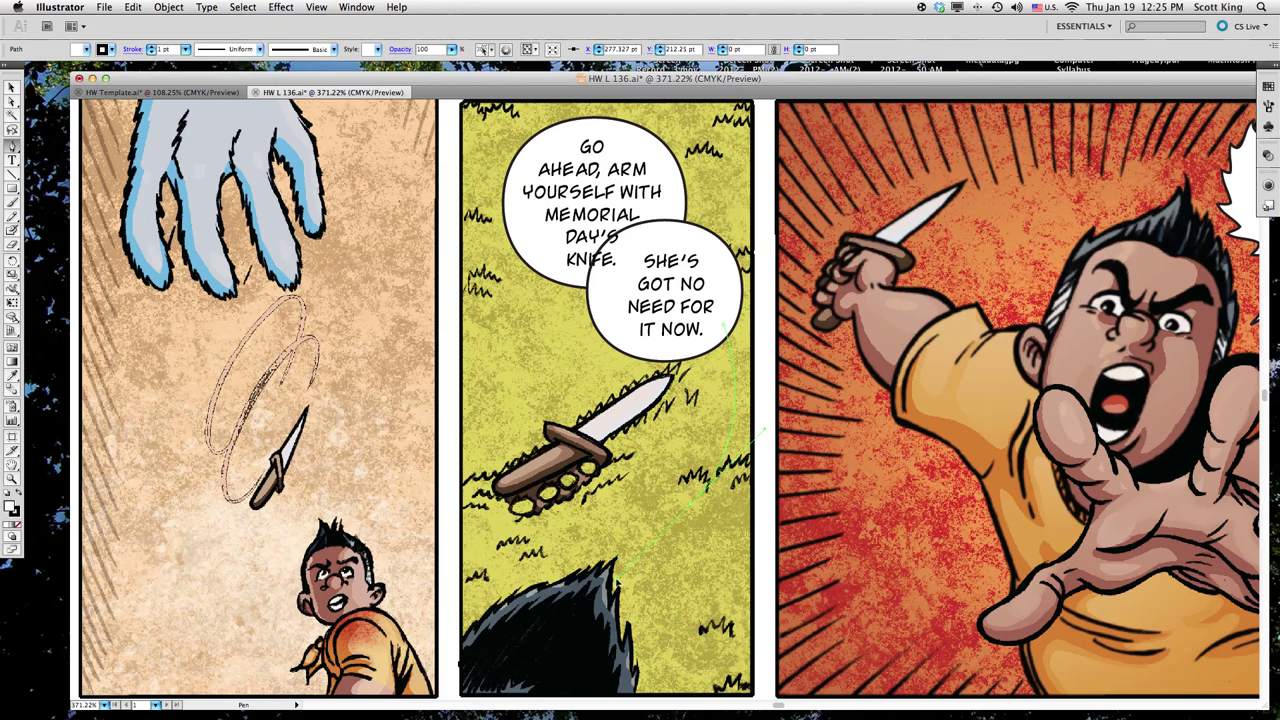
{"action": "left_click_drag", "start_coordinate": [617, 583], "coordinate": [617, 583]}
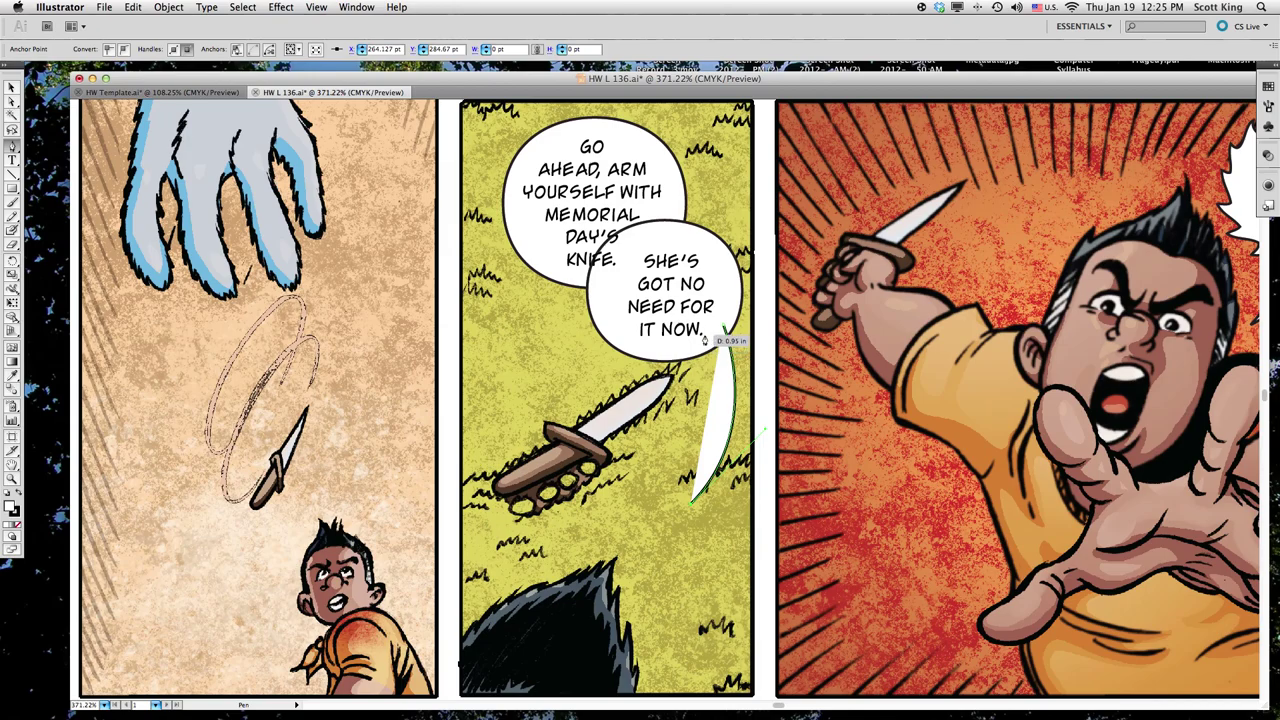
{"action": "left_click", "coordinate": [707, 342]}
{"action": "left_click", "coordinate": [698, 330]}
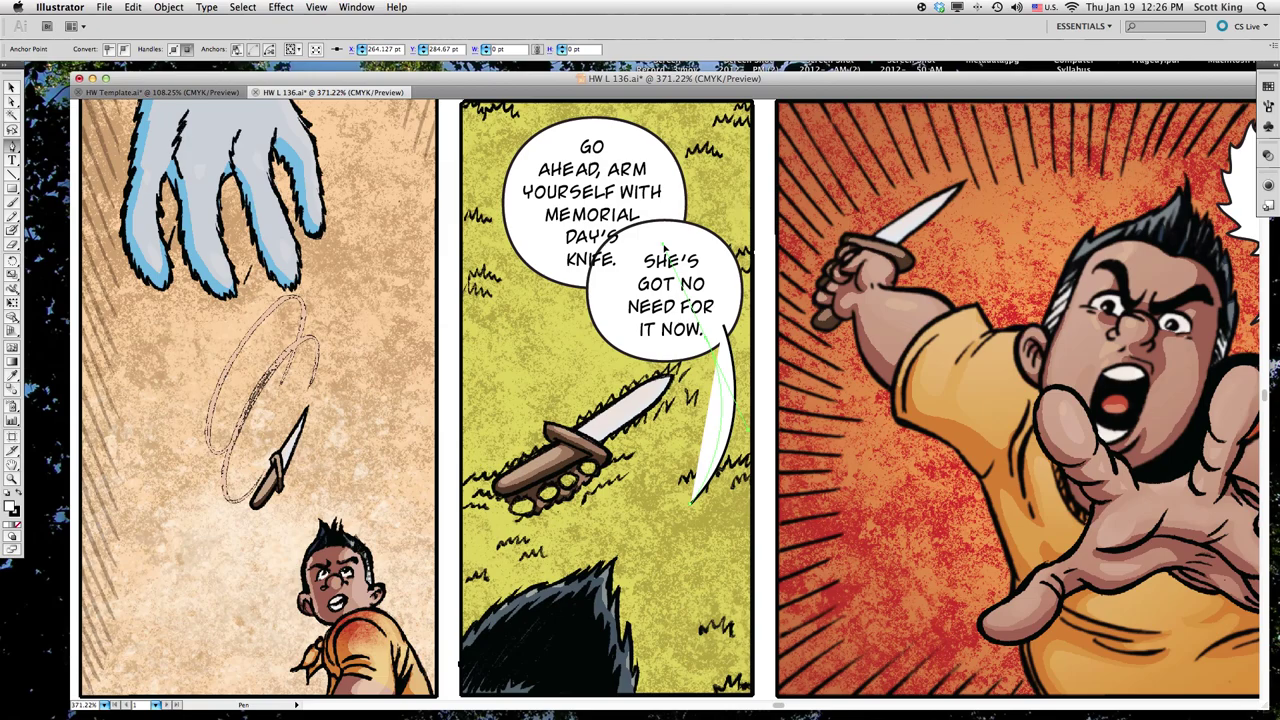
{"action": "left_click", "coordinate": [12, 88]}
{"action": "left_click", "coordinate": [275, 370]}
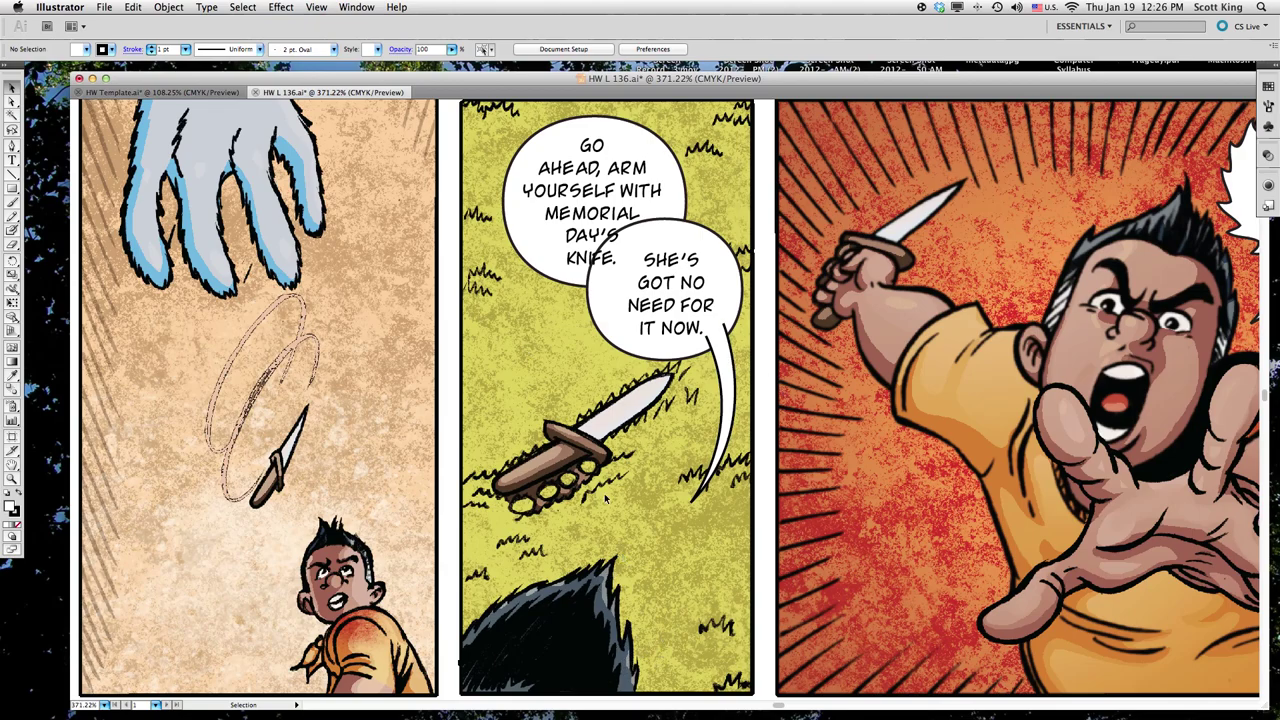
Rotate the tail slightly with the Rotate tool so it angles toward the knife.
{"action": "left_click", "coordinate": [743, 370]}
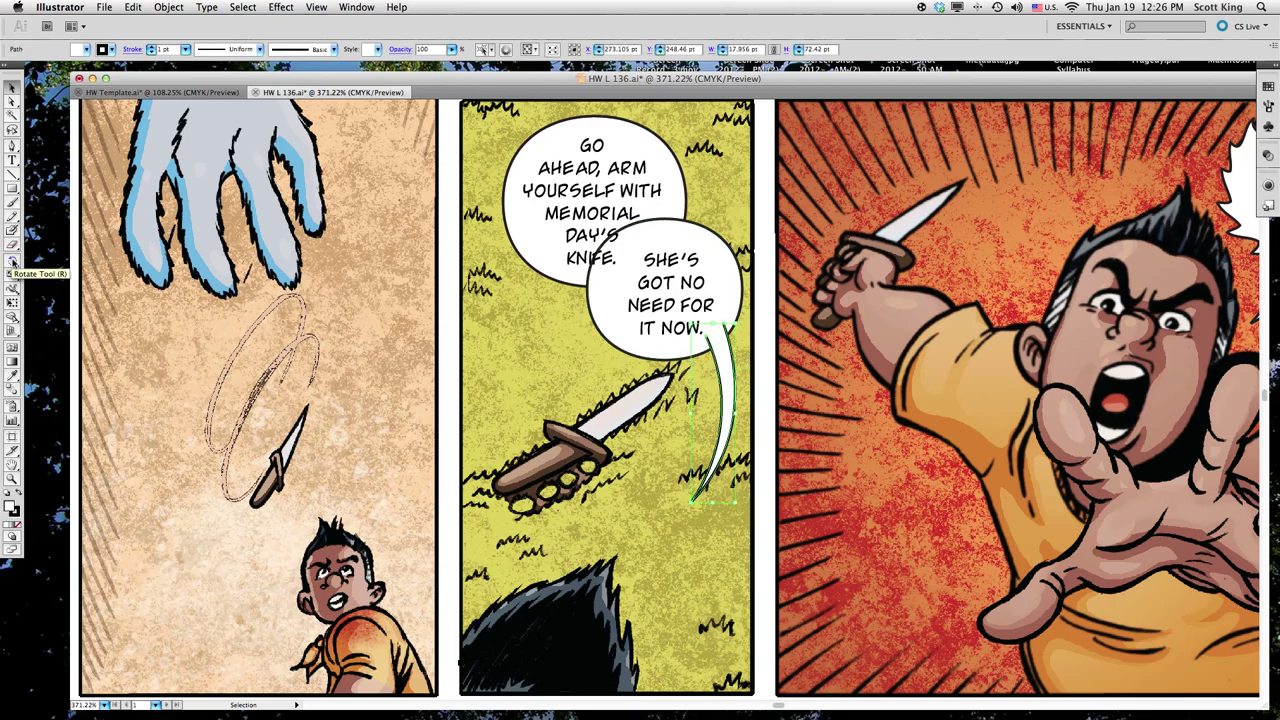
{"action": "left_click", "coordinate": [12, 260]}
{"action": "mouse_move", "coordinate": [410, 252]}
{"action": "left_mouse_down"}
{"action": "mouse_move", "coordinate": [388, 282]}
{"action": "mouse_move", "coordinate": [400, 263]}
{"action": "left_mouse_up"}
{"action": "left_click", "coordinate": [12, 88]}
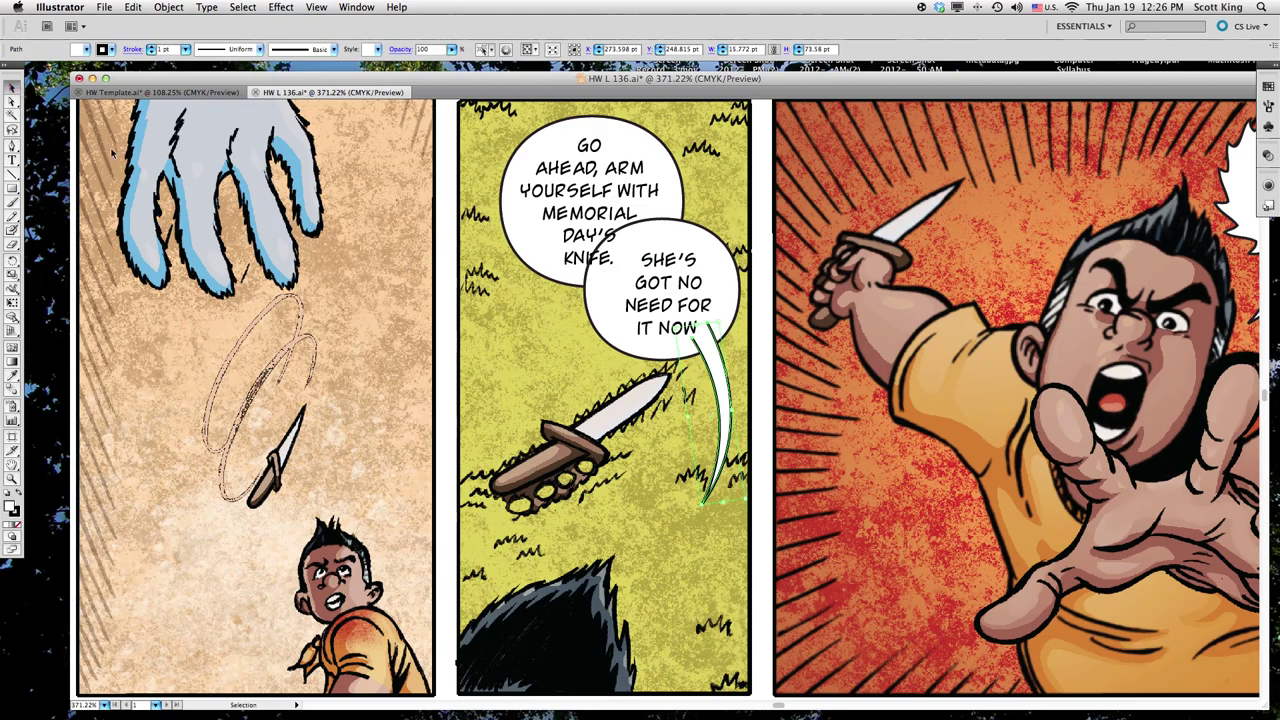
{"action": "left_click", "coordinate": [430, 345]}
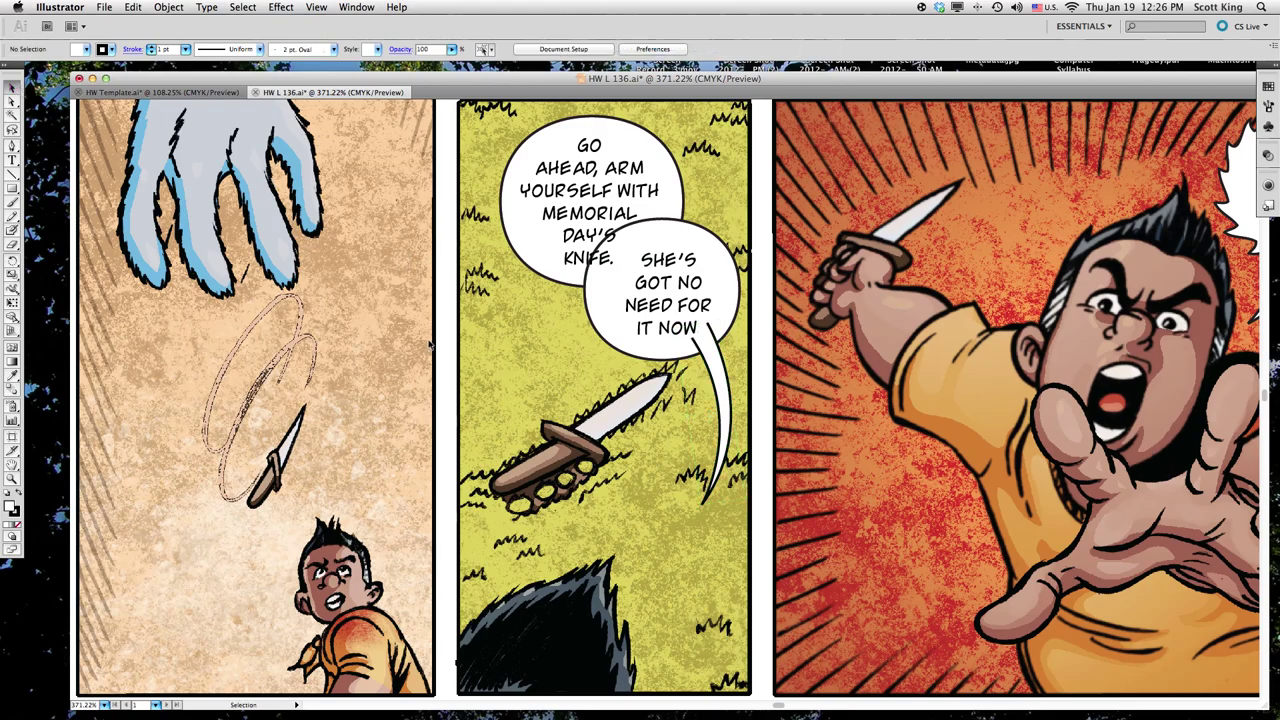
Select the tail together with the SHE'S GOT NO NEED FOR IT NOW balloon.
{"action": "left_click", "coordinate": [723, 397]}
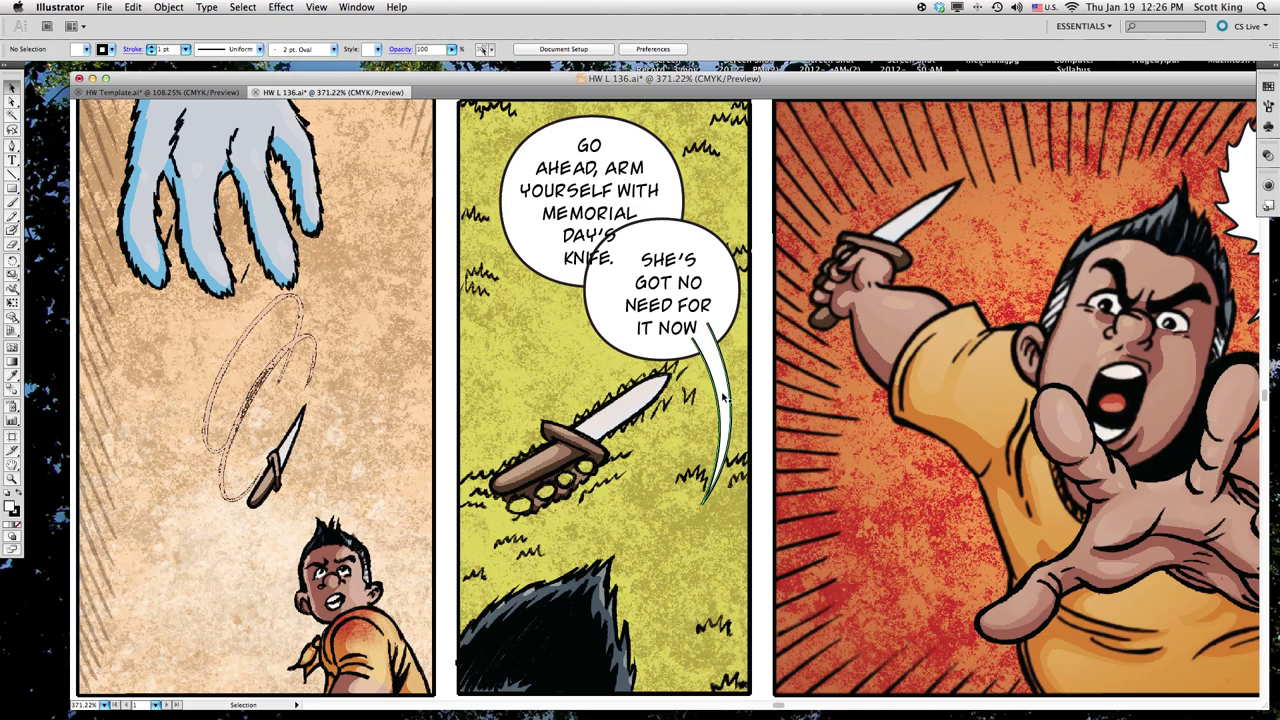
{"action": "left_click", "coordinate": [723, 397]}
{"action": "left_click", "coordinate": [724, 273], "text": "shift"}
Add the GO AHEAD balloon, group all three shapes and apply Effect > Pathfinder > Add.
{"action": "left_click", "coordinate": [650, 153], "text": "shift"}
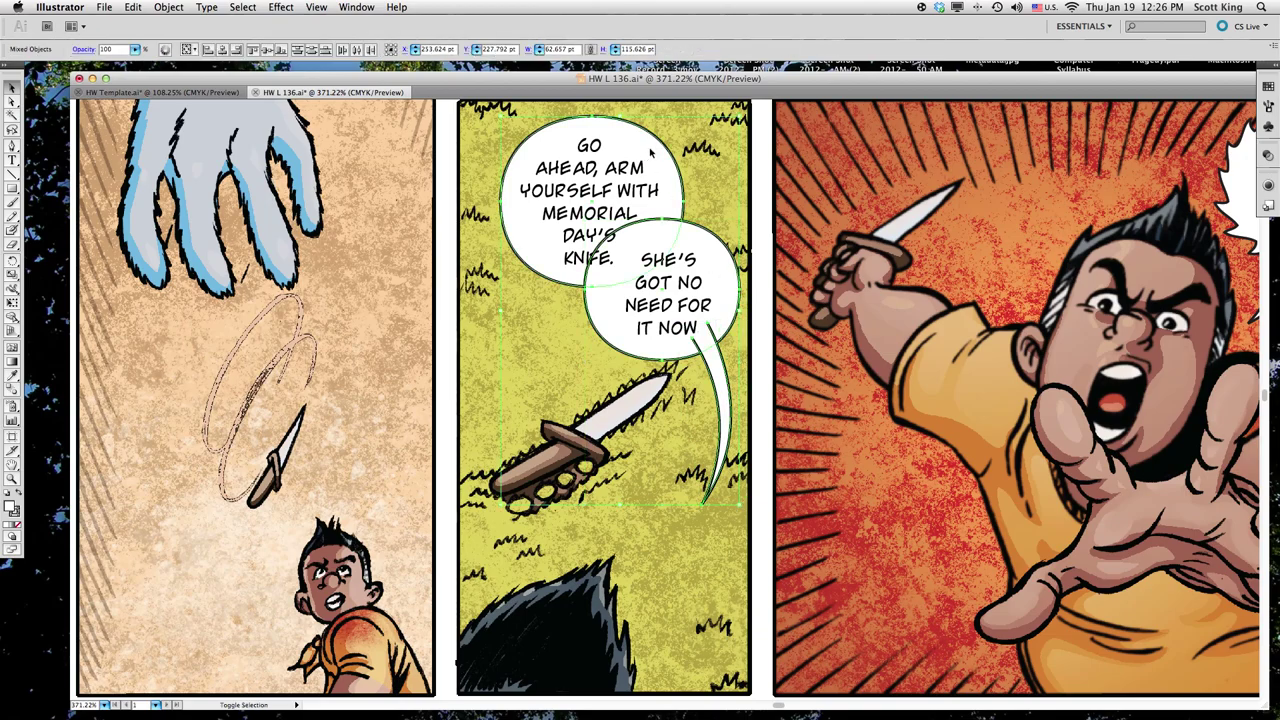
{"action": "left_click", "coordinate": [166, 7]}
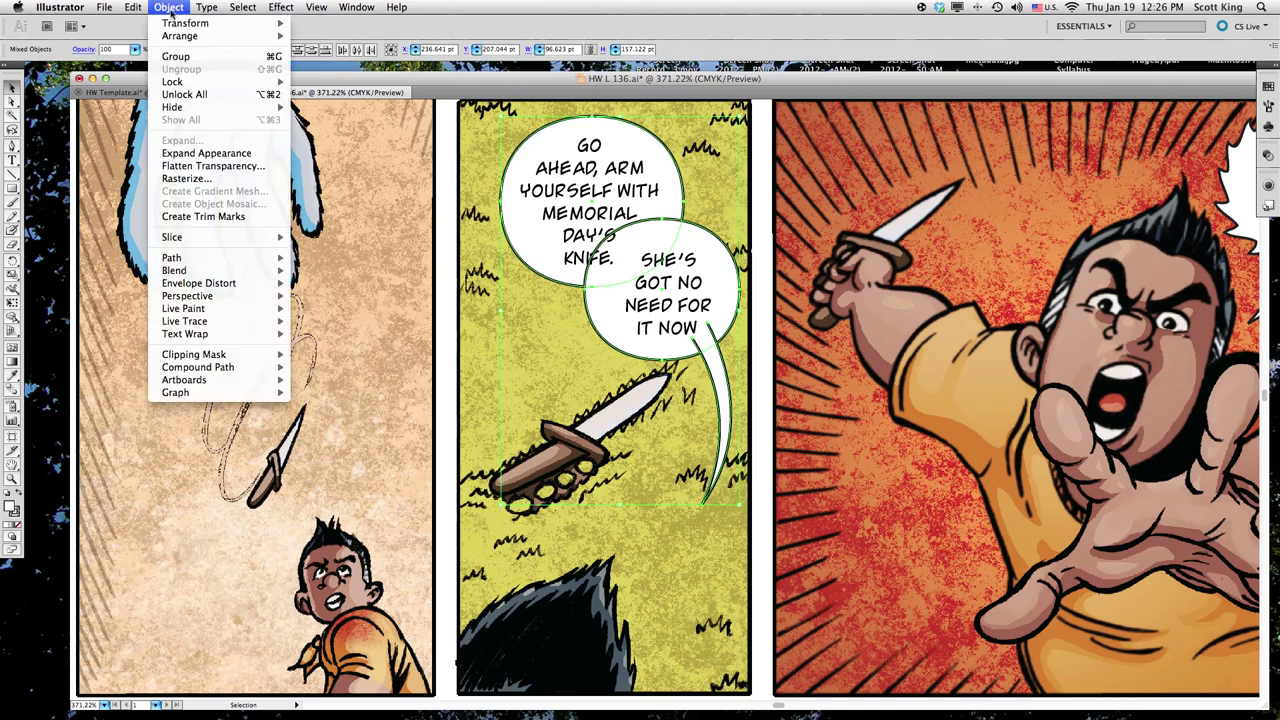
{"action": "left_click", "coordinate": [183, 58]}
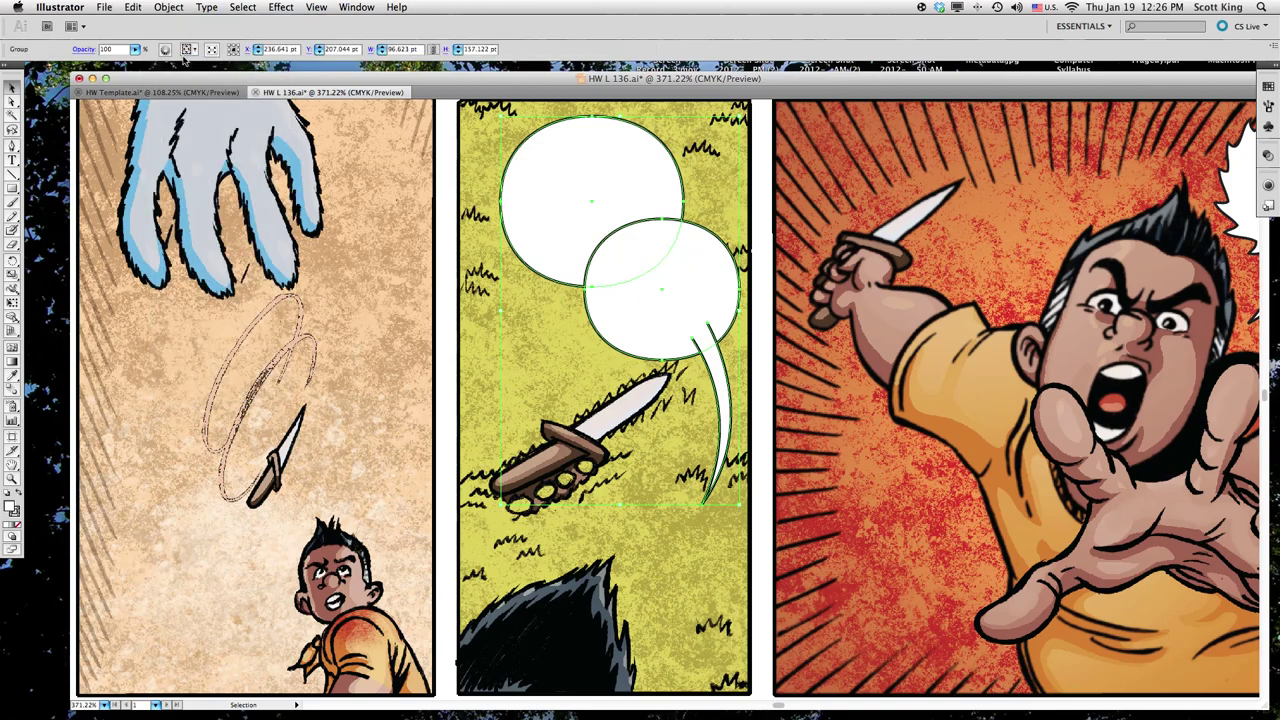
{"action": "left_click", "coordinate": [281, 7]}
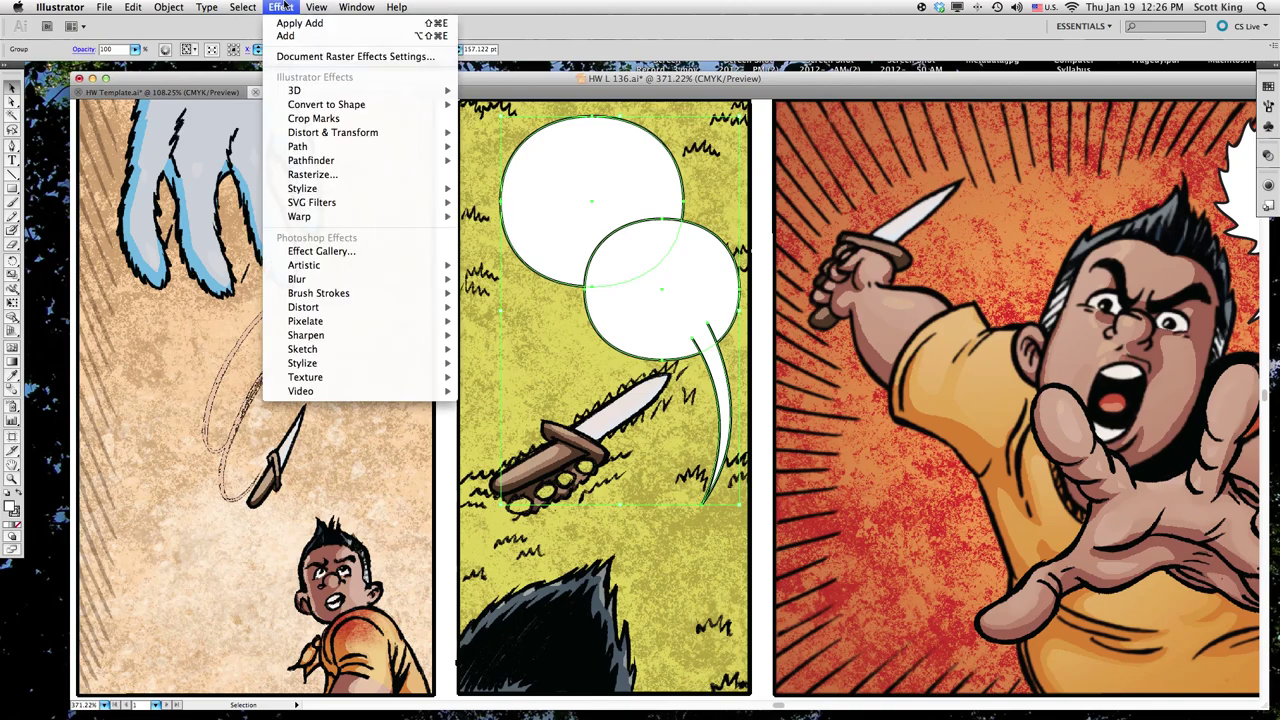
{"action": "mouse_move", "coordinate": [334, 162]}
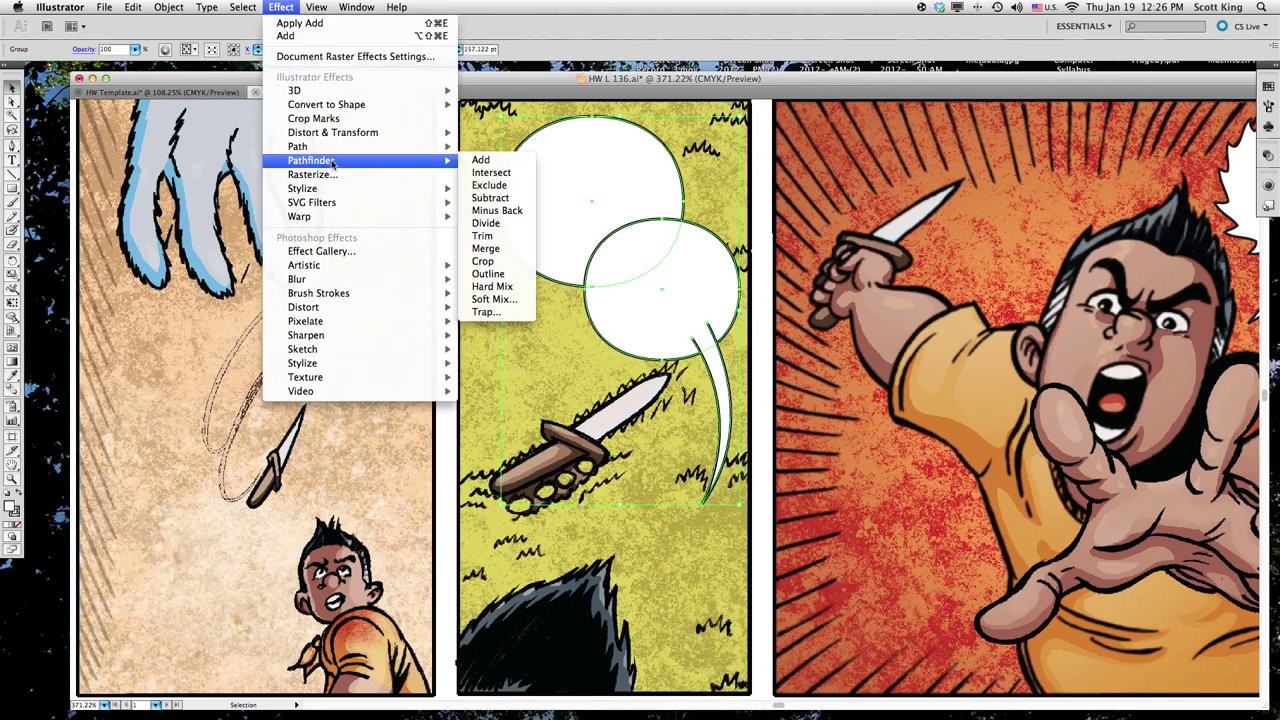
{"action": "left_click", "coordinate": [476, 163]}
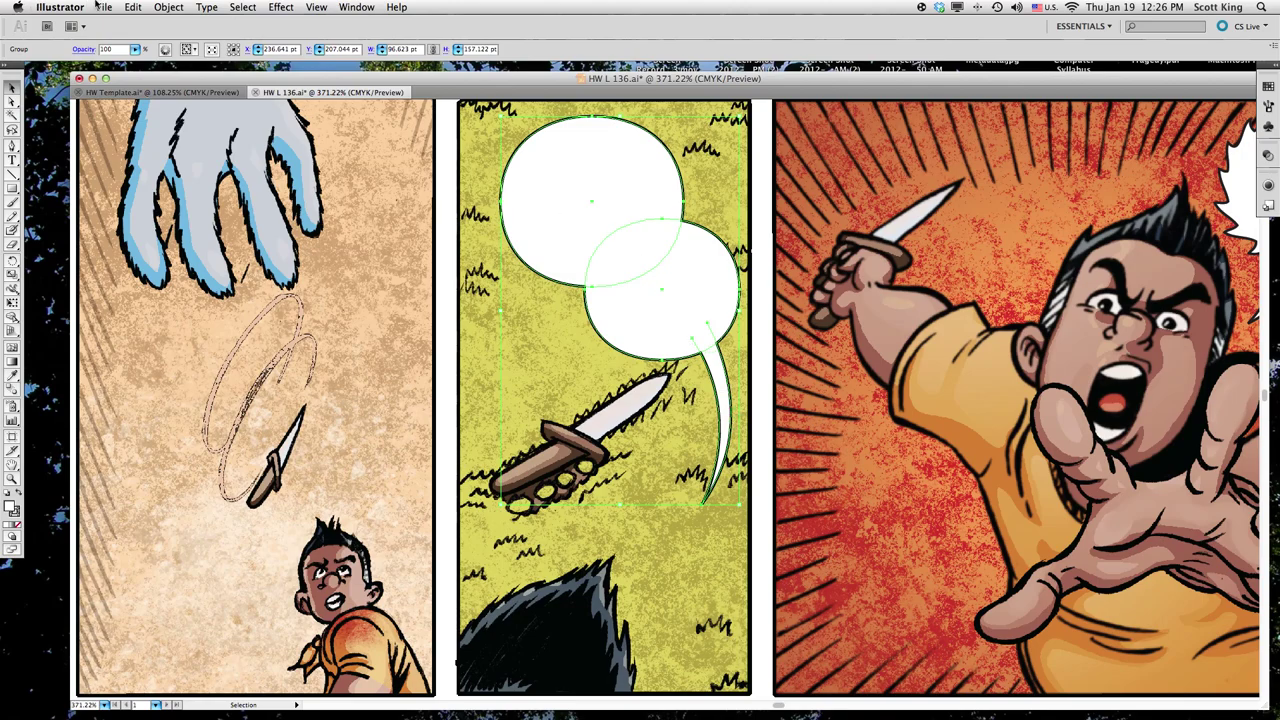
Send the merged balloons to the back behind the lettering, then deselect.
{"action": "left_click", "coordinate": [157, 7]}
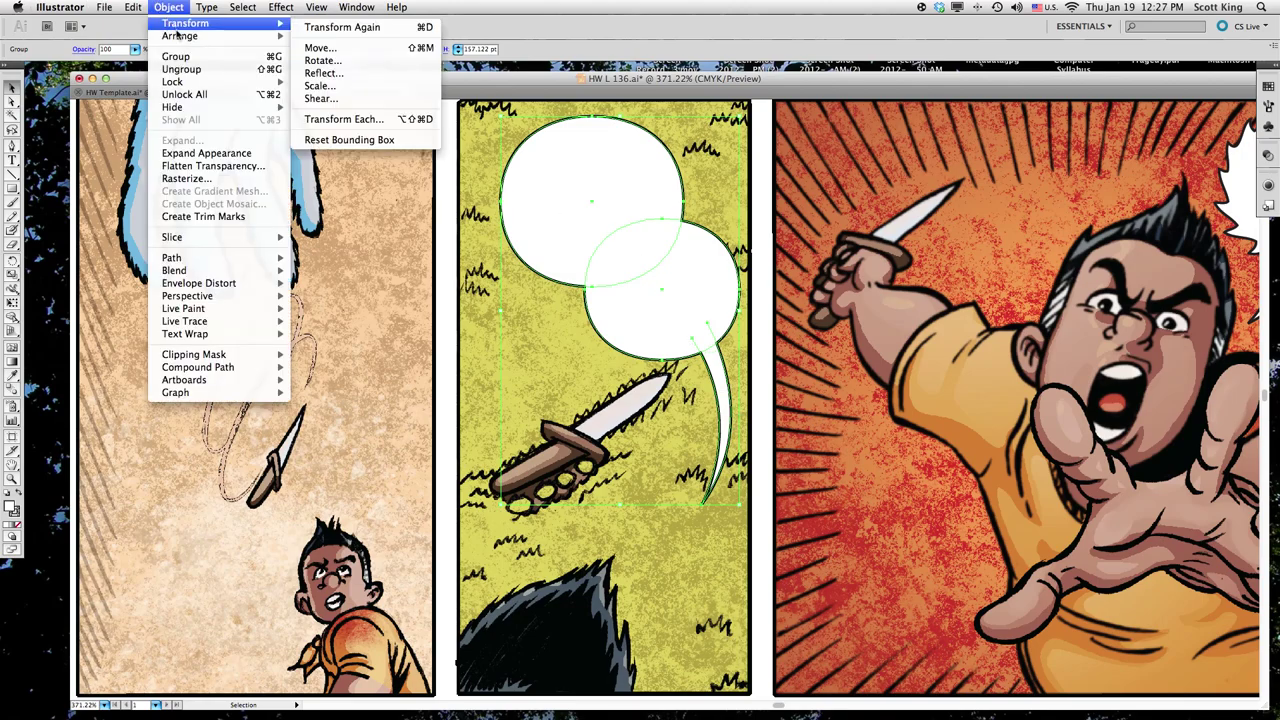
{"action": "mouse_move", "coordinate": [183, 38]}
{"action": "left_click", "coordinate": [333, 75]}
{"action": "left_click", "coordinate": [432, 183]}
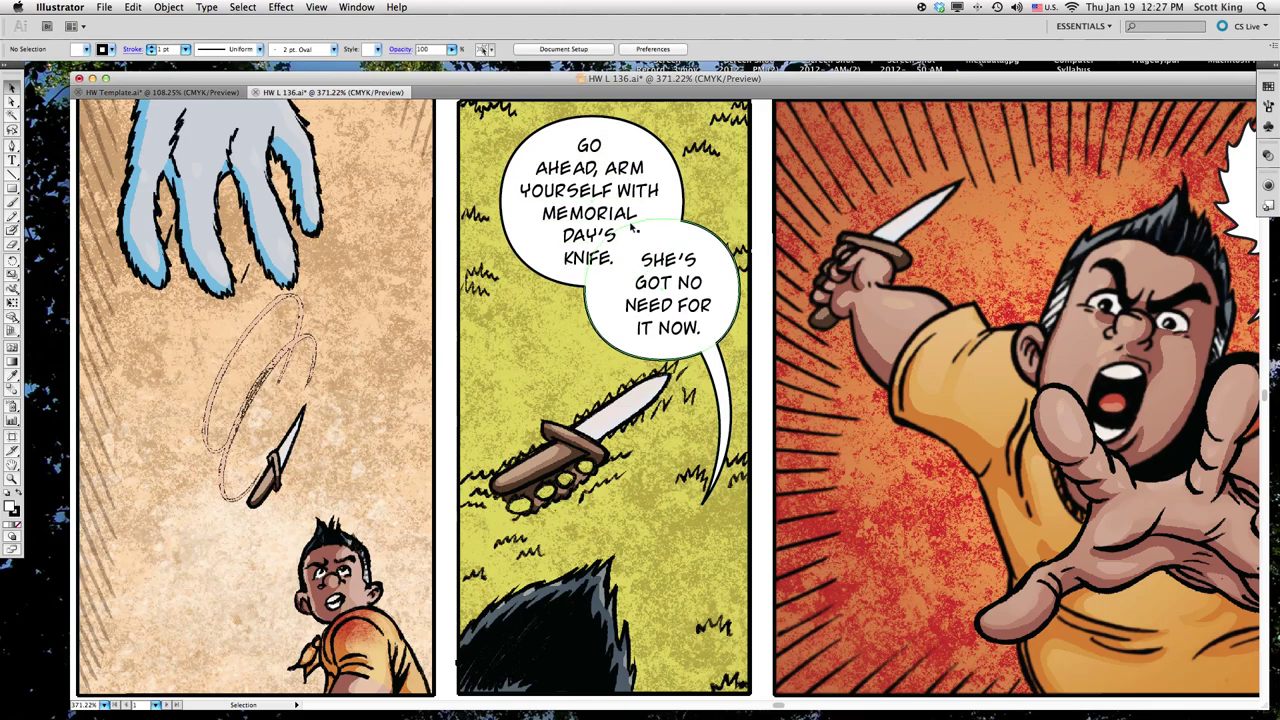
Undo the send-to-back, merge, grouping and tail rotation via Edit > Undo.
{"action": "left_click", "coordinate": [168, 7]}
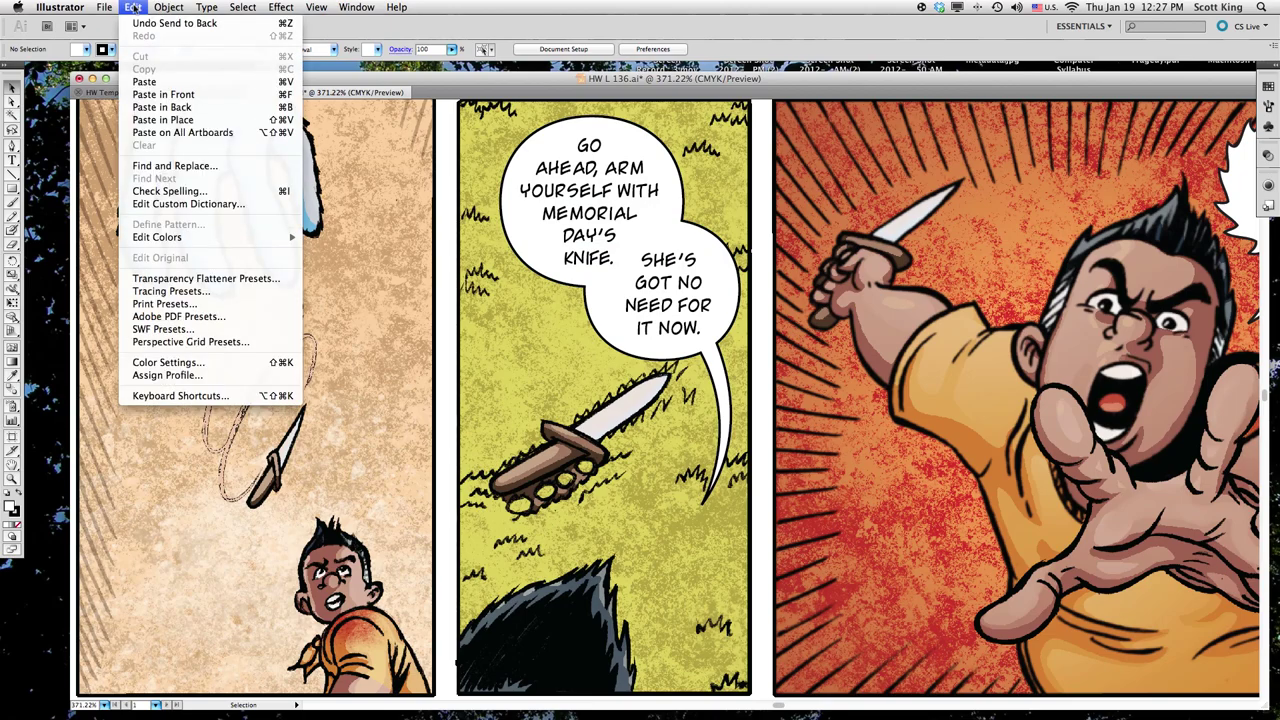
{"action": "left_click", "coordinate": [143, 22]}
{"action": "left_click", "coordinate": [133, 7]}
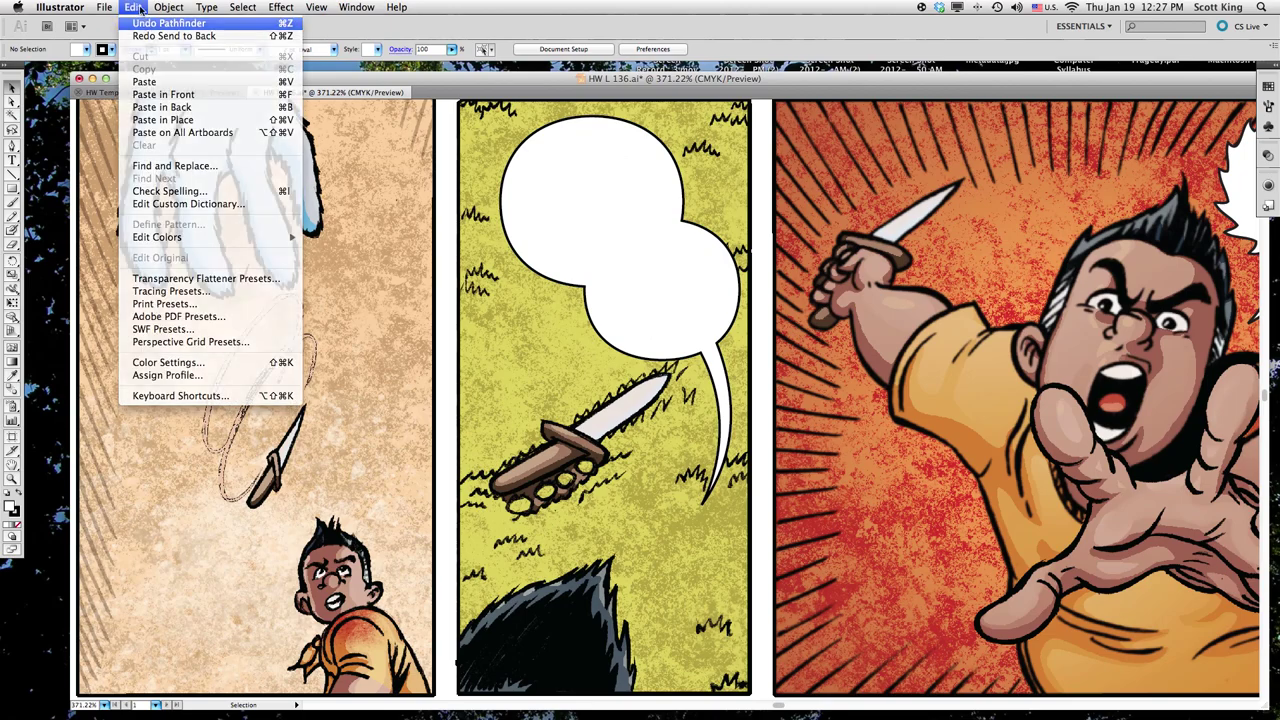
{"action": "left_click", "coordinate": [143, 22]}
{"action": "left_click", "coordinate": [138, 8]}
{"action": "left_click", "coordinate": [140, 22]}
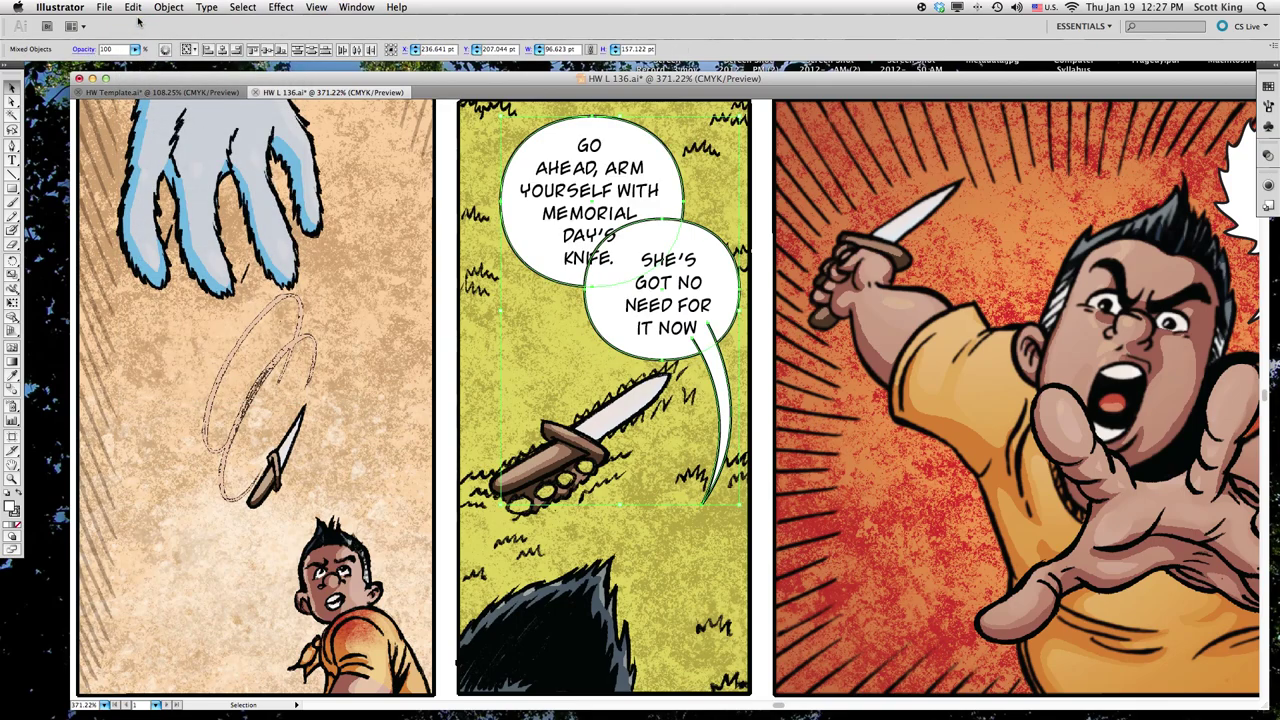
{"action": "left_click", "coordinate": [133, 7]}
{"action": "left_click", "coordinate": [142, 22]}
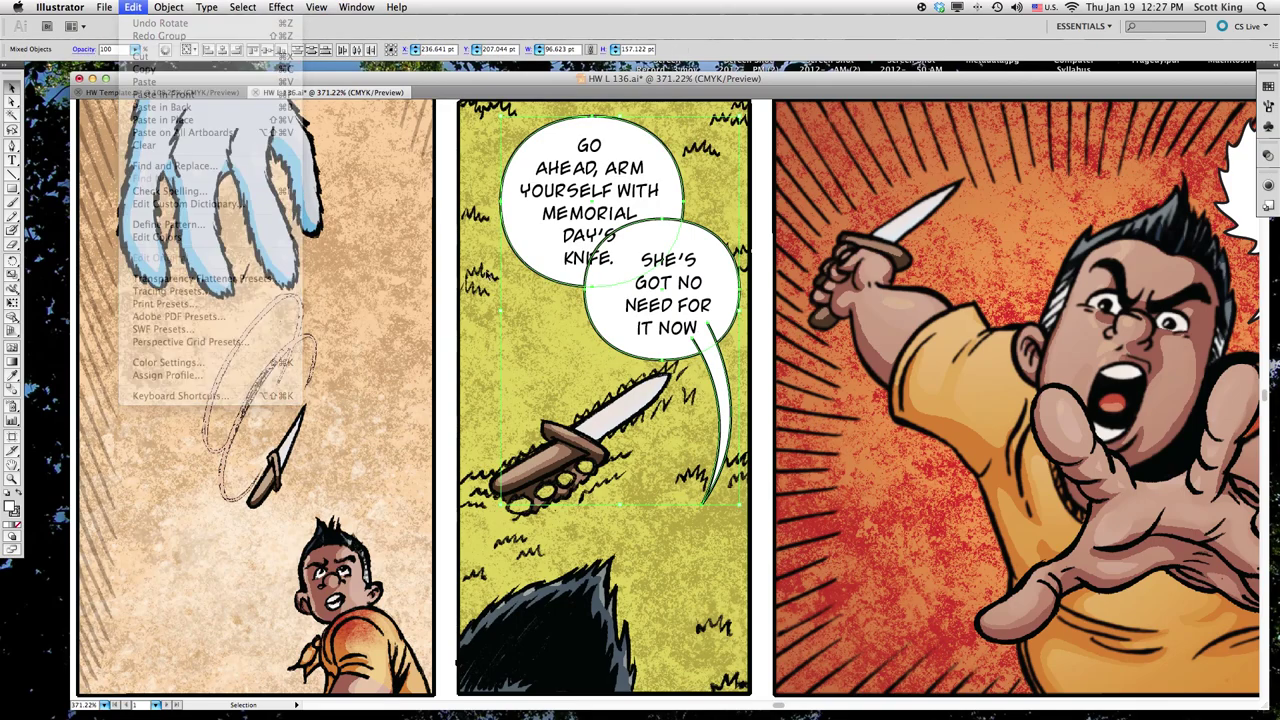
Select the tail path on its own and delete it.
{"action": "left_click", "coordinate": [102, 150]}
{"action": "left_click", "coordinate": [12, 101]}
{"action": "left_click", "coordinate": [724, 394]}
{"action": "key", "text": "Delete"}
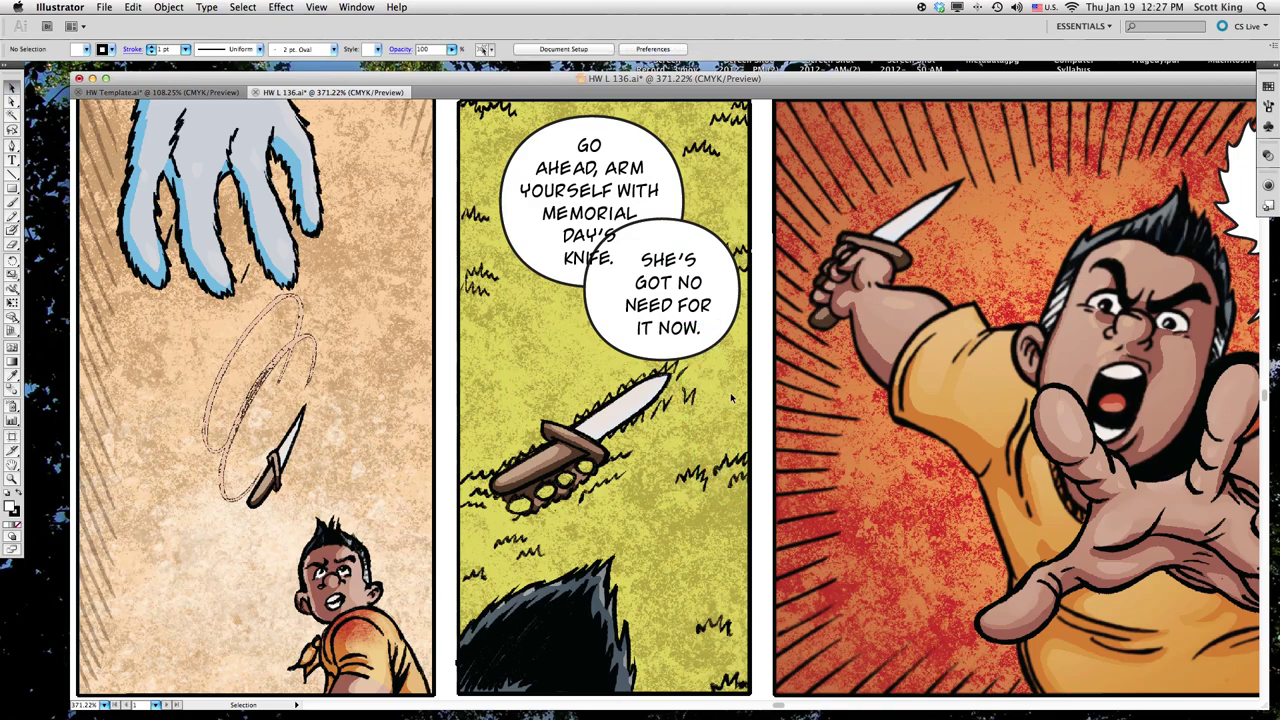
Start a new Pen path with its first anchor near the GO AHEAD balloon's upper-left.
{"action": "scroll", "coordinate": [731, 398], "scroll_direction": "up", "scroll_amount": 3}
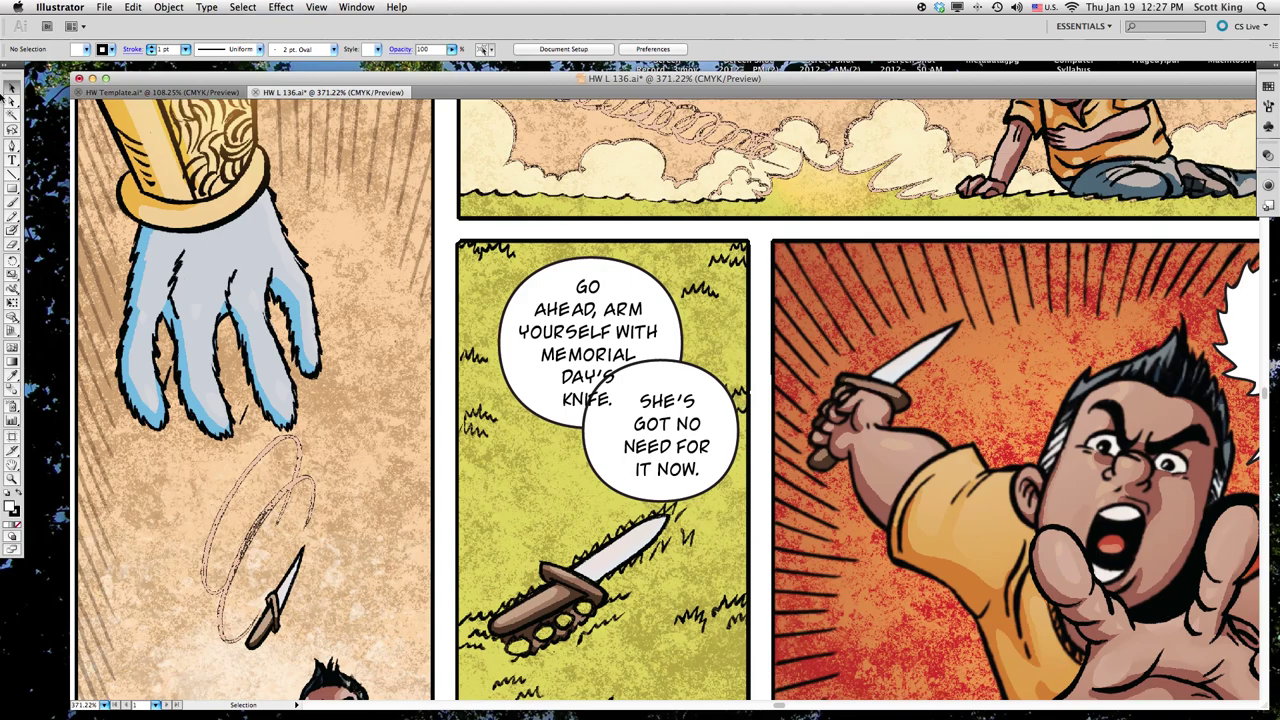
{"action": "left_click", "coordinate": [12, 145]}
{"action": "scroll", "coordinate": [557, 279], "scroll_direction": "down", "scroll_amount": 5}
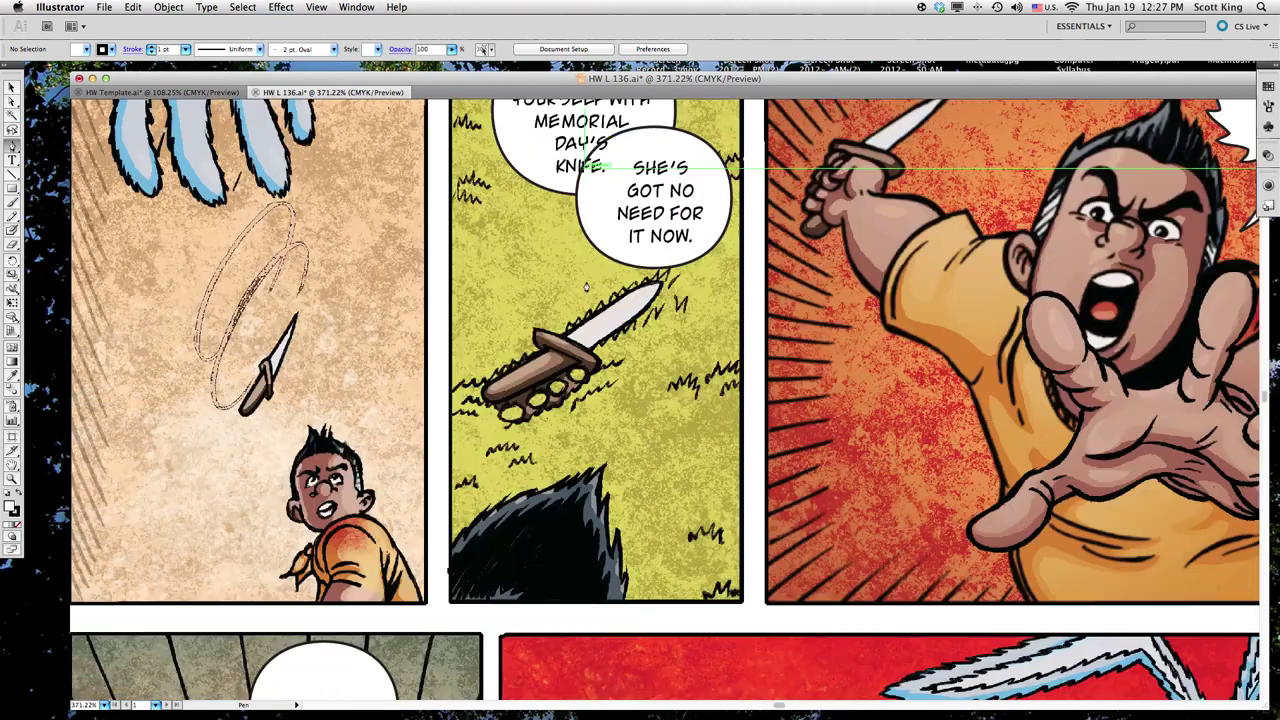
{"action": "scroll", "coordinate": [586, 287], "scroll_direction": "up", "scroll_amount": 5}
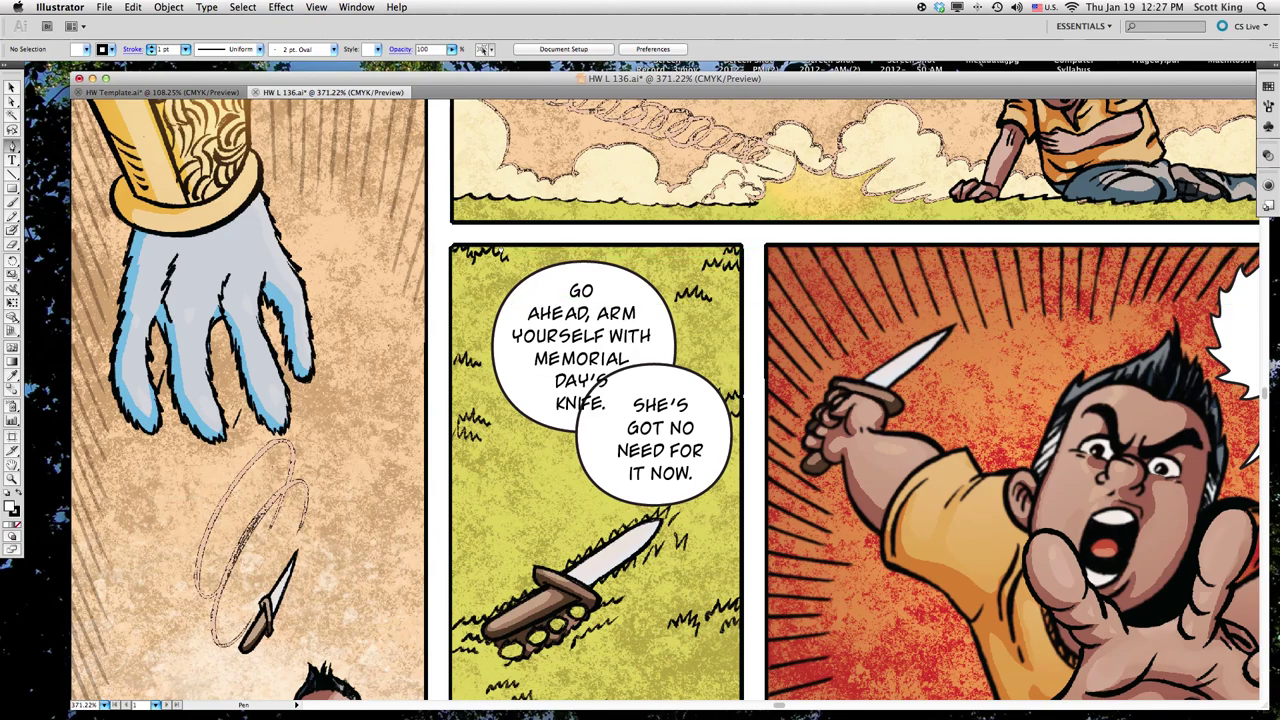
{"action": "left_click", "coordinate": [512, 300]}
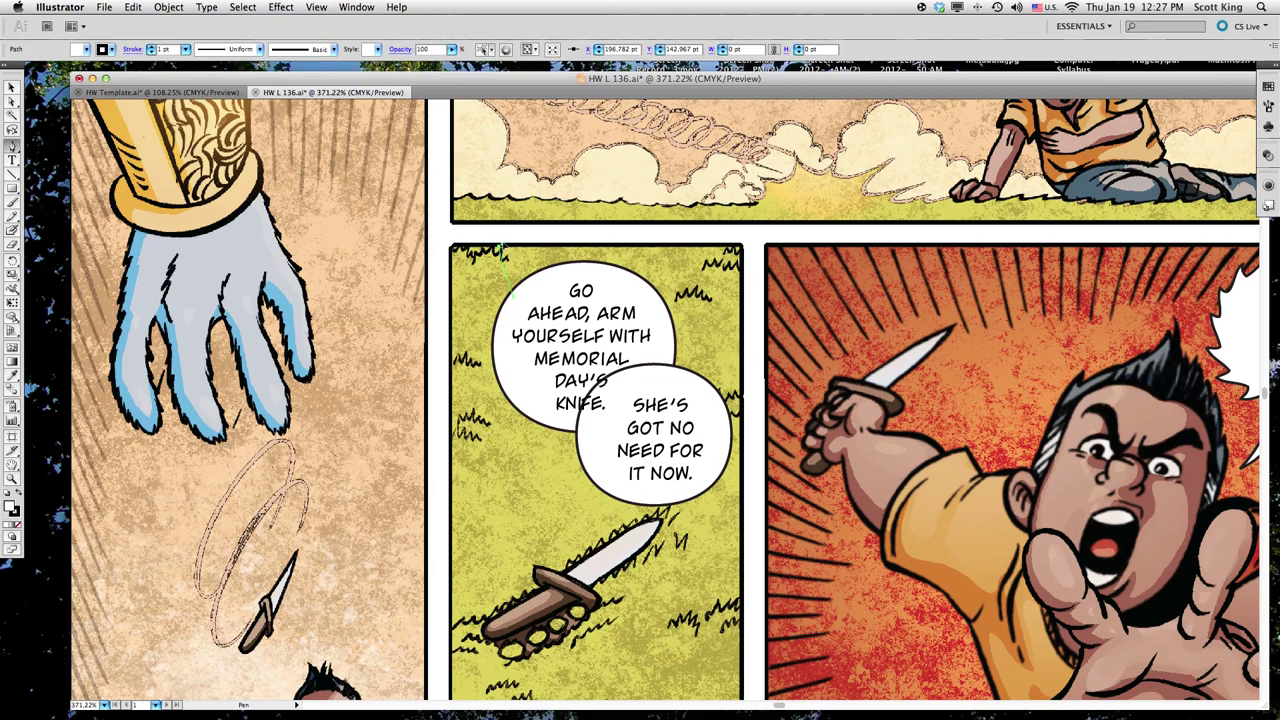
Shape the upper balloon's curved tail, converting the anchor handle and bending it toward AHEAD.
{"action": "left_click", "coordinate": [511, 215]}
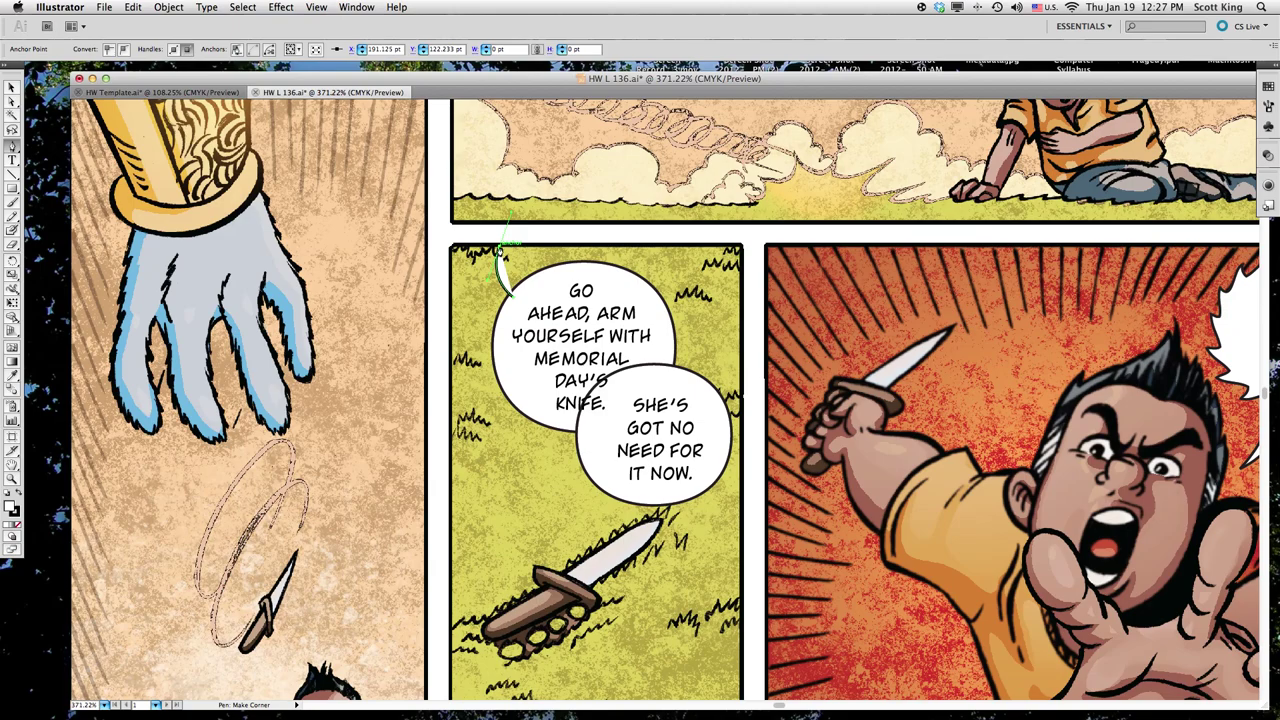
{"action": "left_click", "coordinate": [500, 244]}
{"action": "left_click_drag", "start_coordinate": [500, 244], "coordinate": [490, 247]}
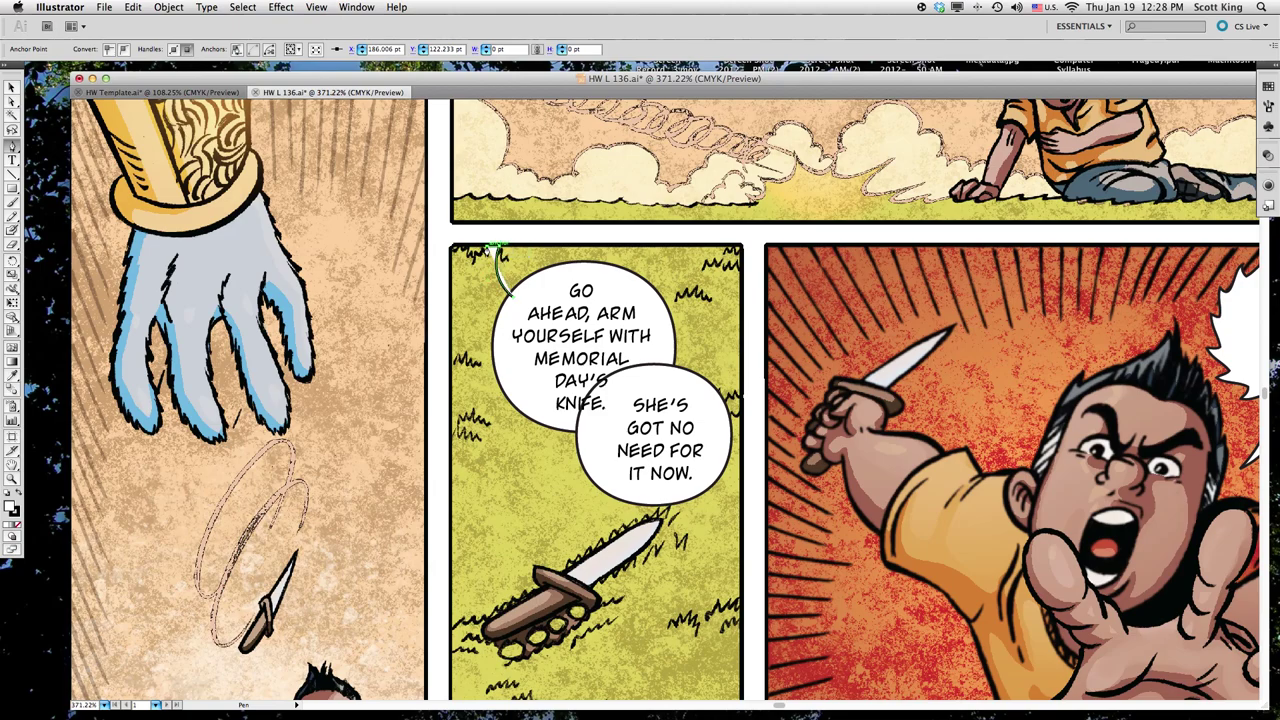
{"action": "key", "text": "alt"}
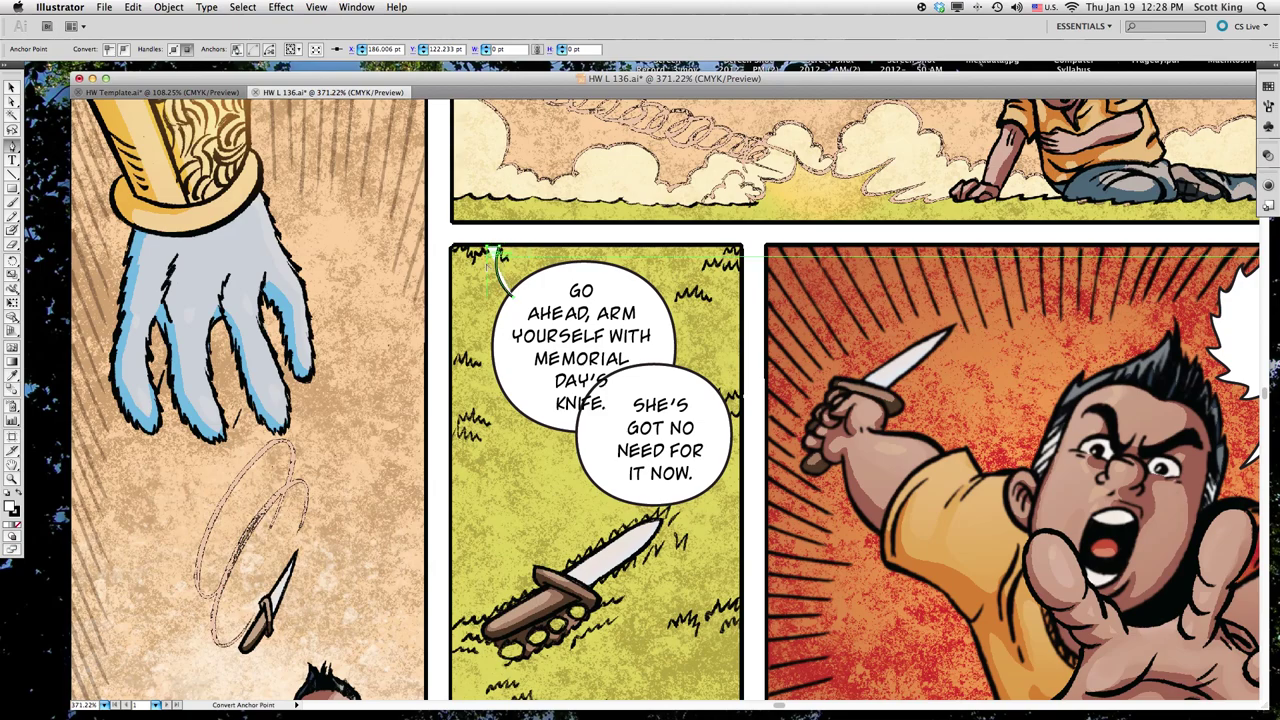
{"action": "left_click_drag", "start_coordinate": [491, 249], "coordinate": [504, 318]}
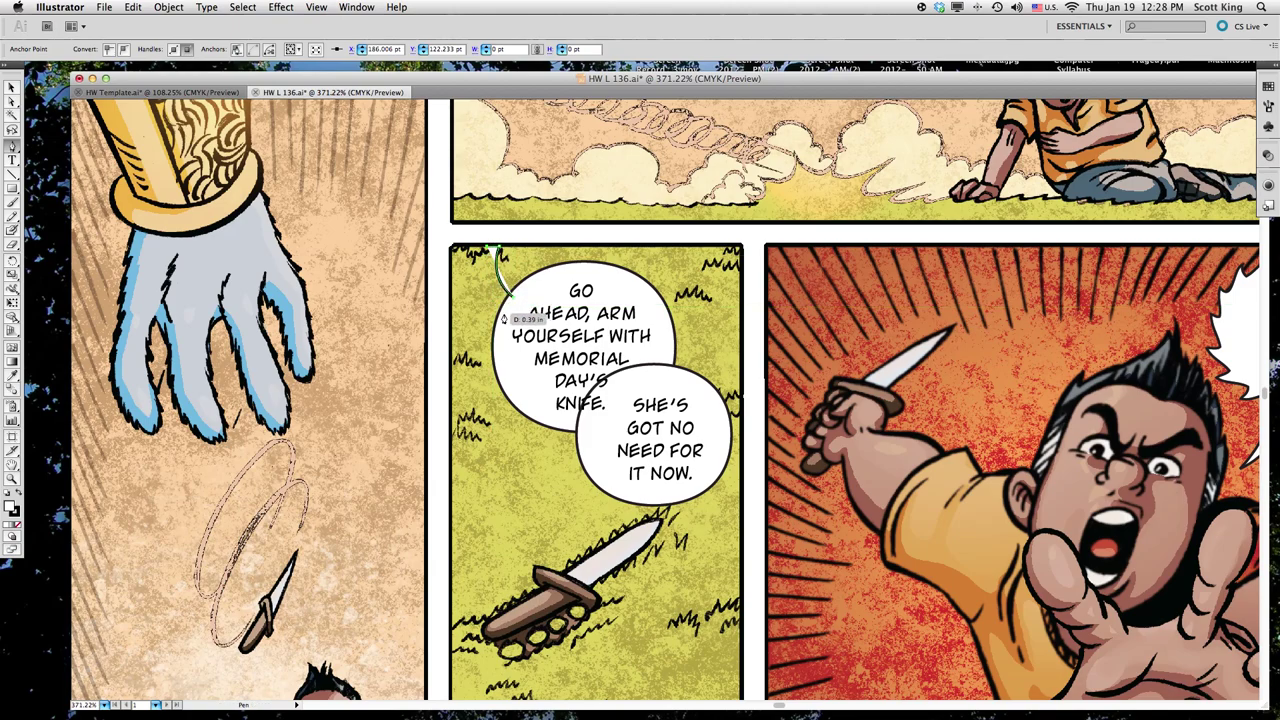
{"action": "left_click_drag", "start_coordinate": [506, 318], "coordinate": [507, 319]}
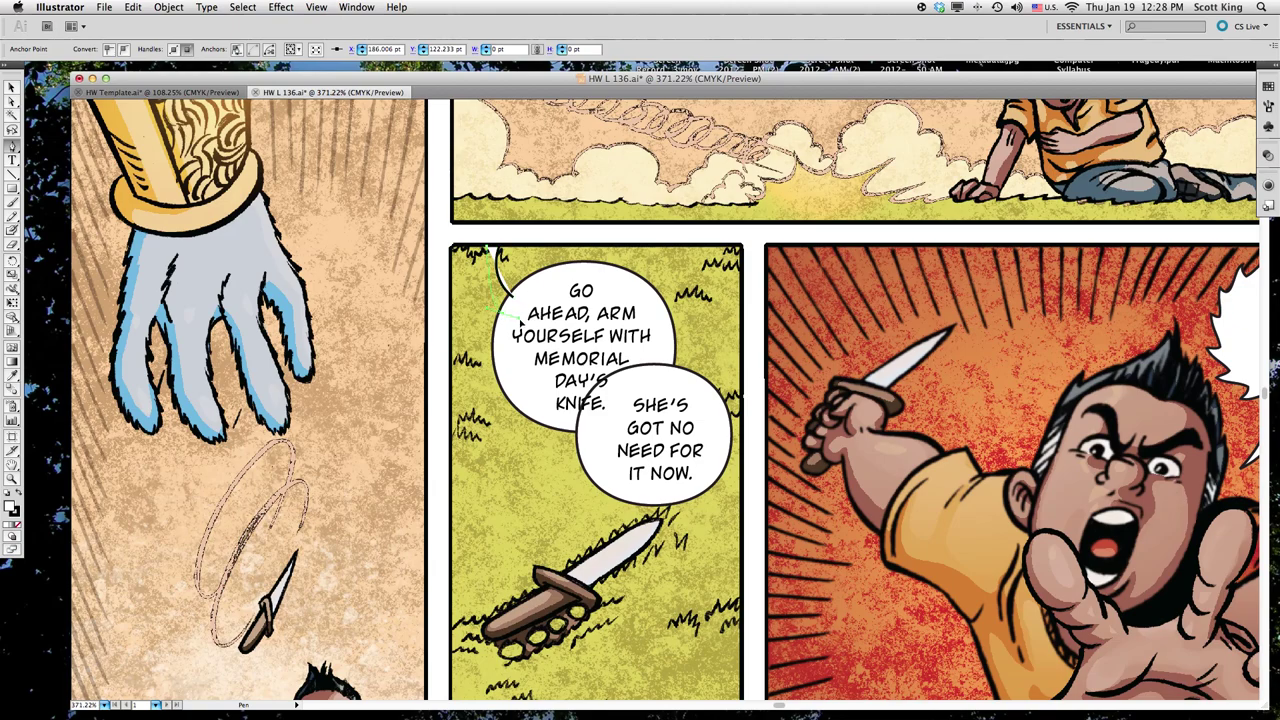